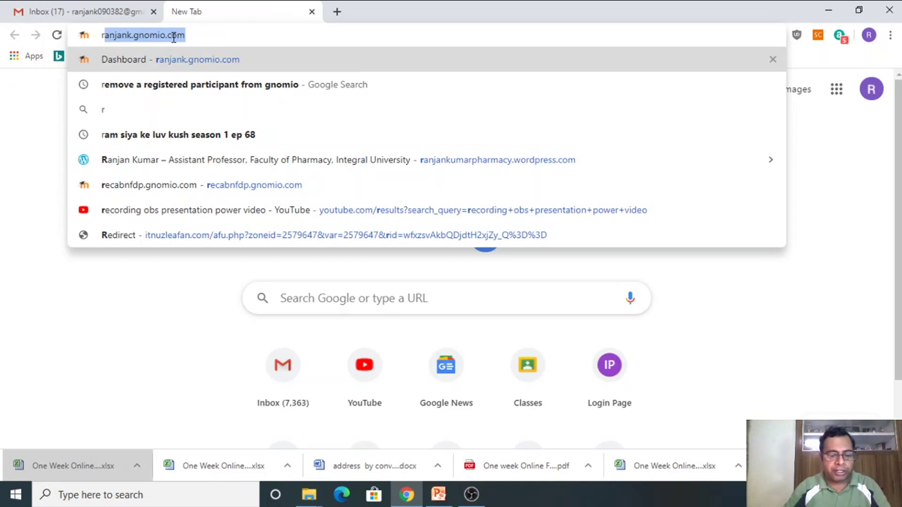
Step: Open the recabnfdp.gnomio.com Moodle site from the omnibox suggestion
text(ec)
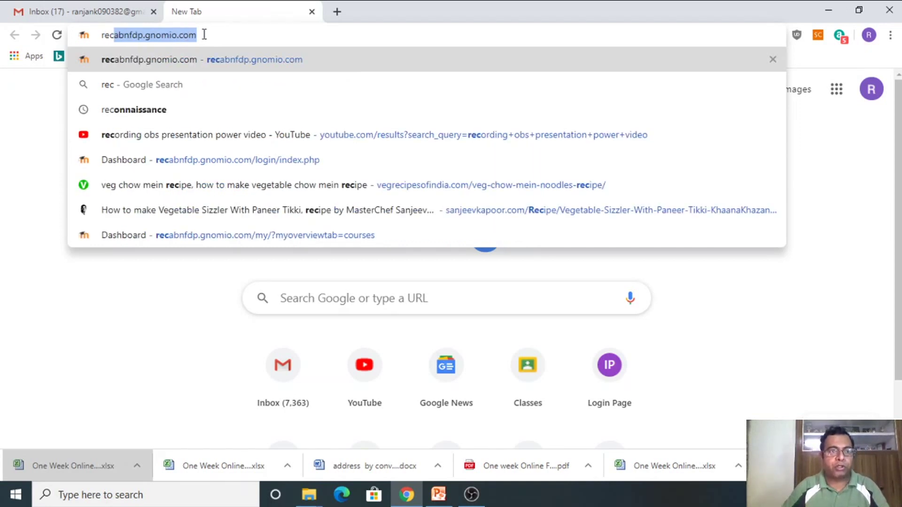
click(237, 59)
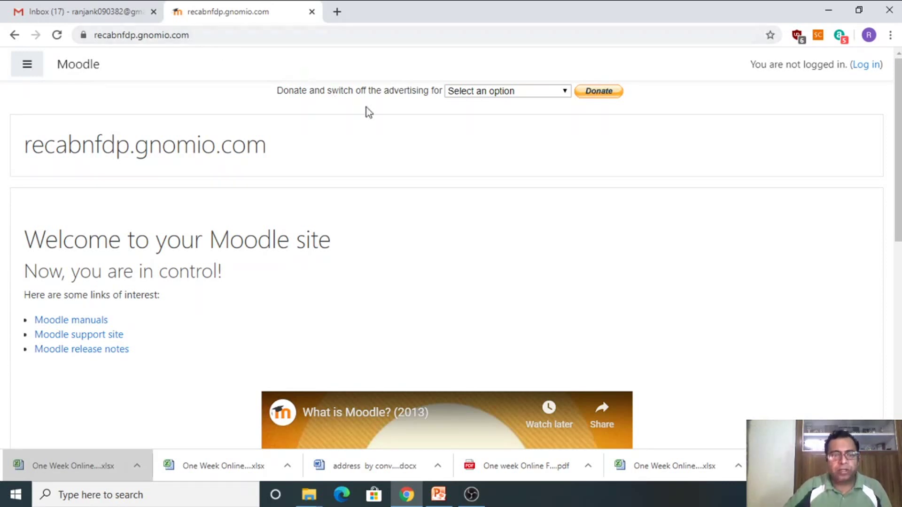
scroll(459, 193, down, 6)
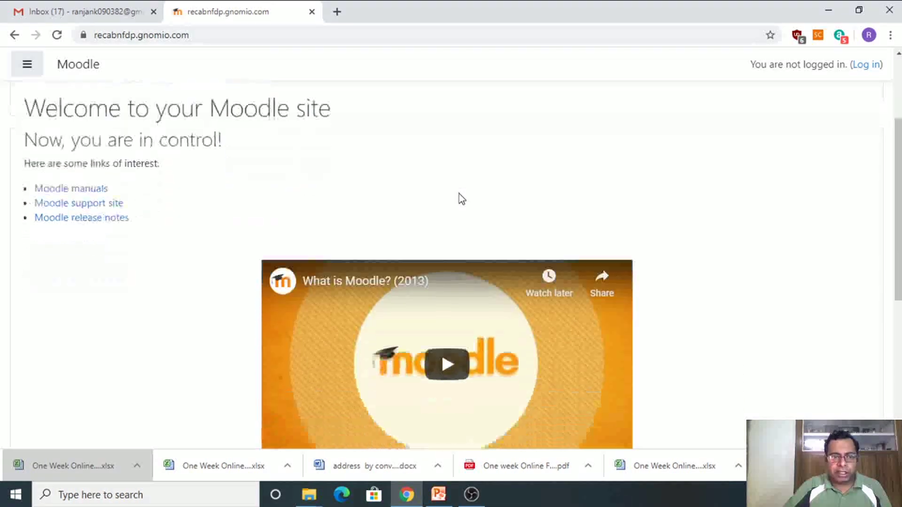
scroll(454, 198, down, 2)
scroll(453, 197, up, 2)
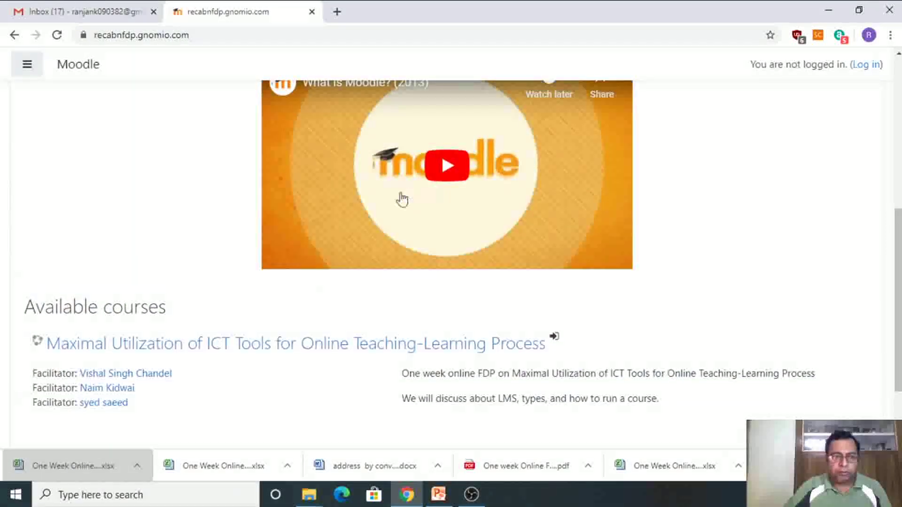
scroll(353, 203, down, 3)
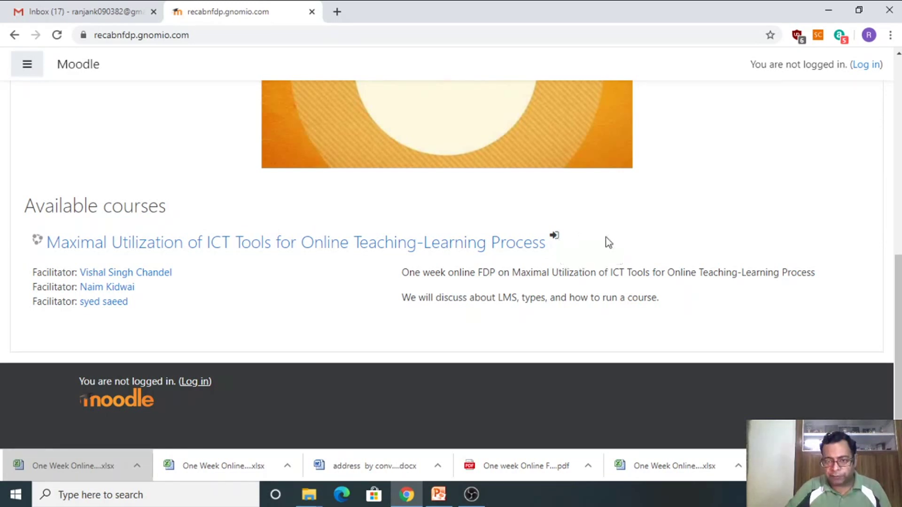
scroll(771, 169, up, 6)
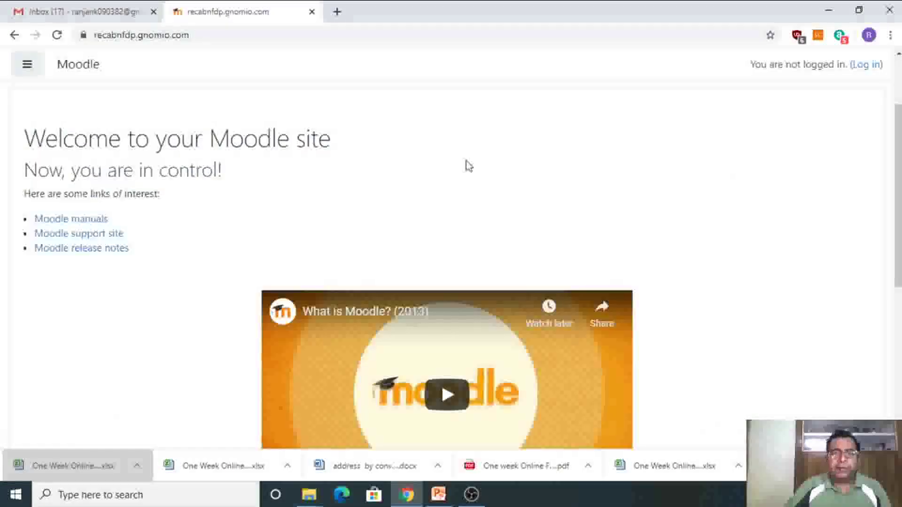
scroll(435, 185, down, 6)
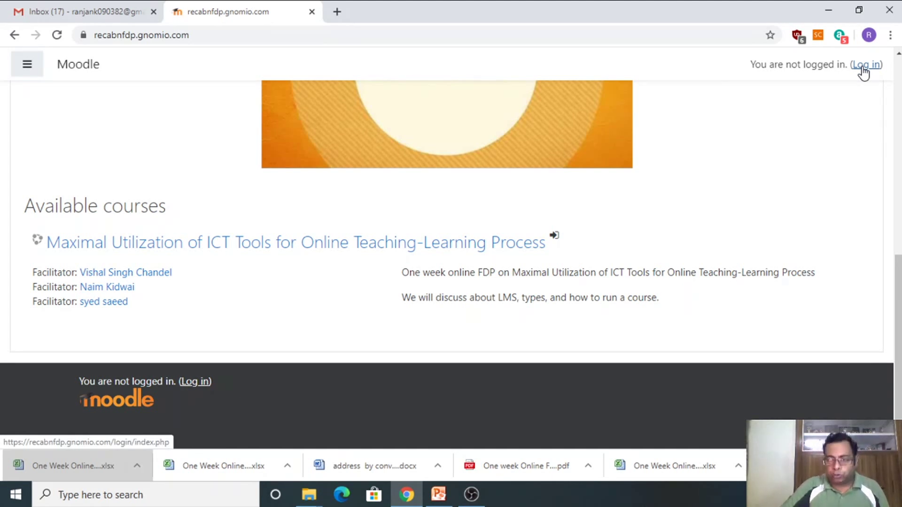
Step: Go to the site's login page and choose Create new account
click(862, 68)
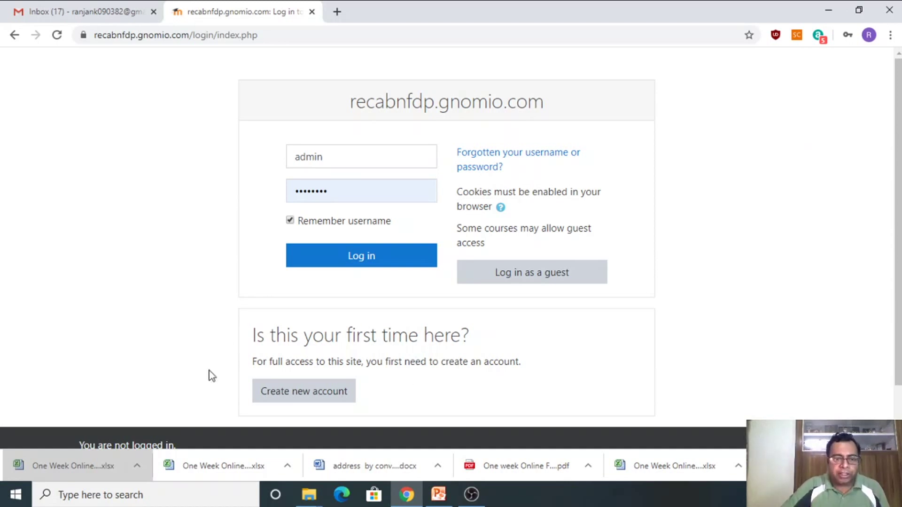
click(315, 391)
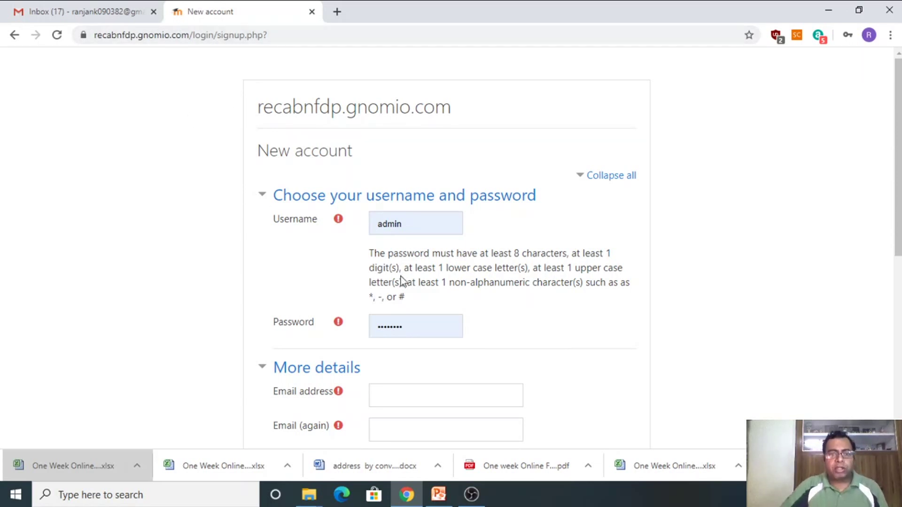
Step: Replace the autofilled username with the new username and enter a new password
double_click(421, 224)
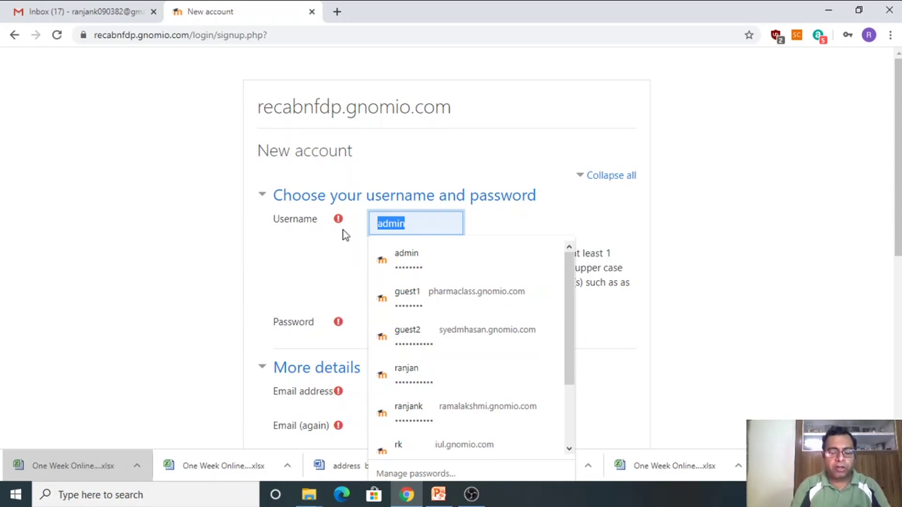
text(ranjan)
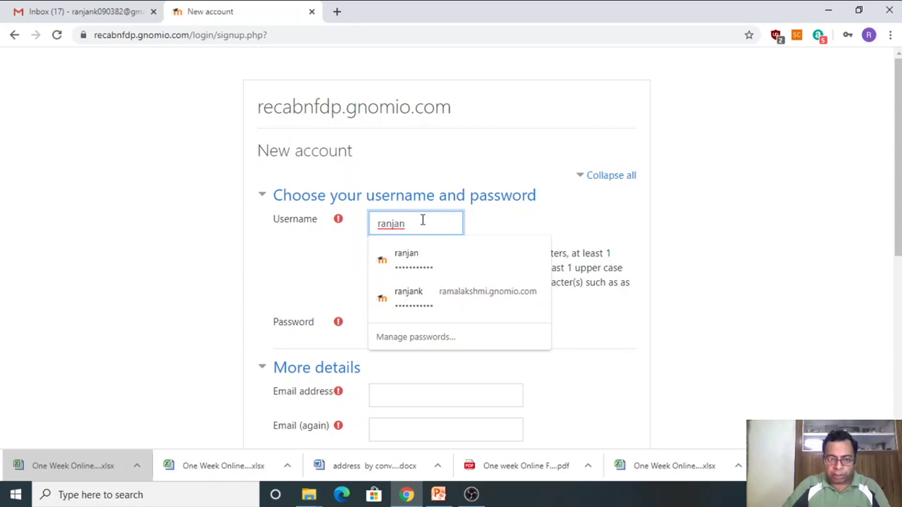
key(Tab)
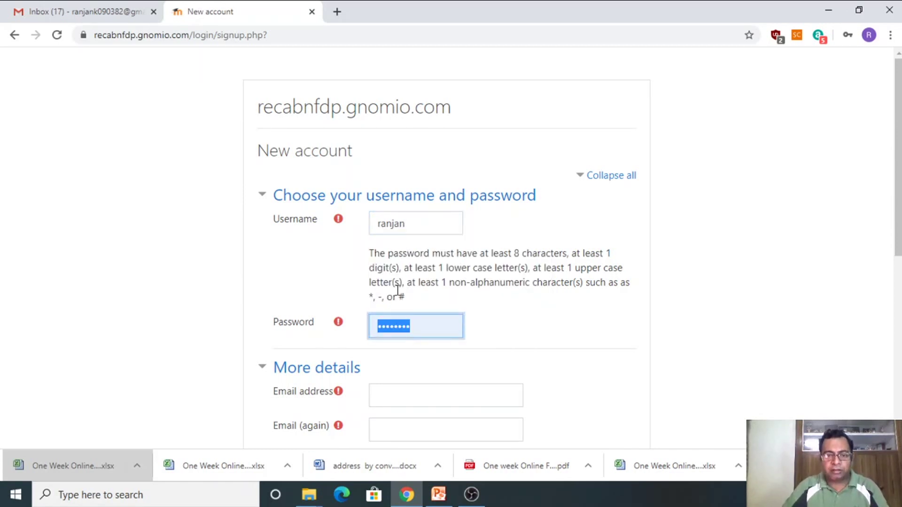
text(••••••)
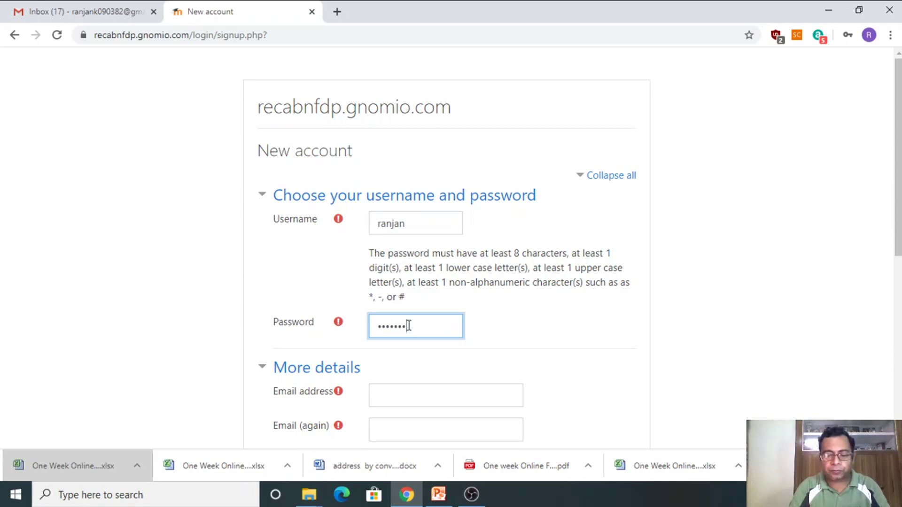
text(•)
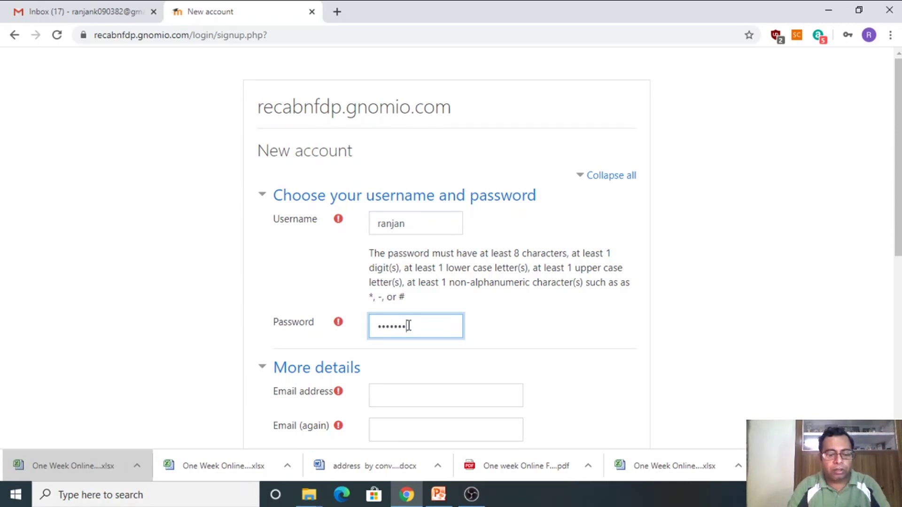
text(••••)
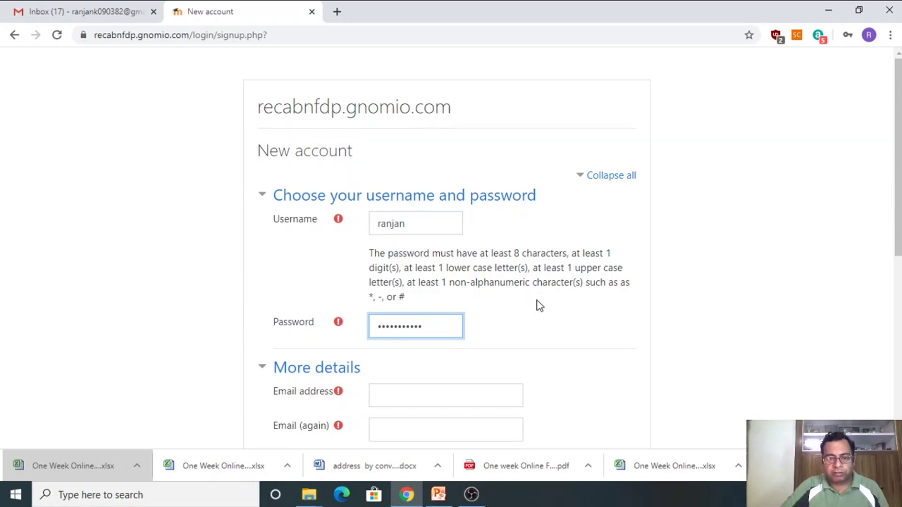
scroll(538, 305, down, 3)
Step: Enter the account's e-mail address in the Email address field
click(429, 265)
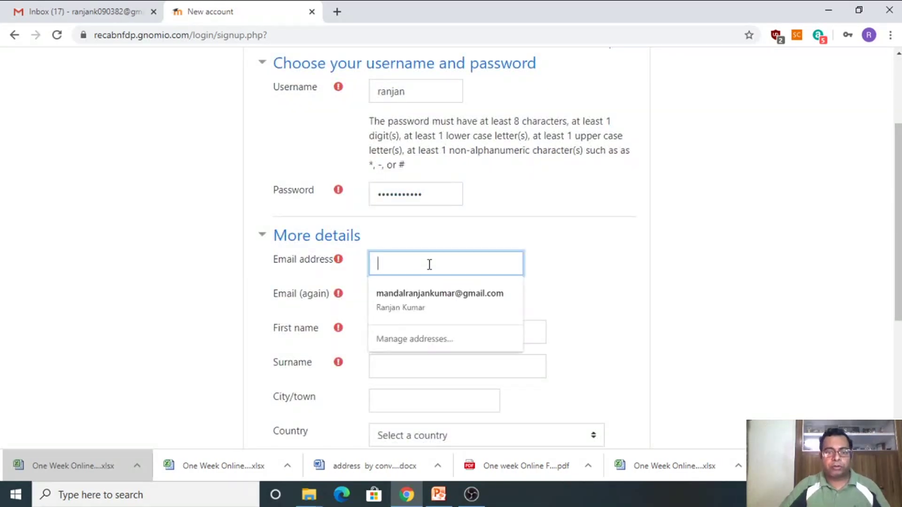
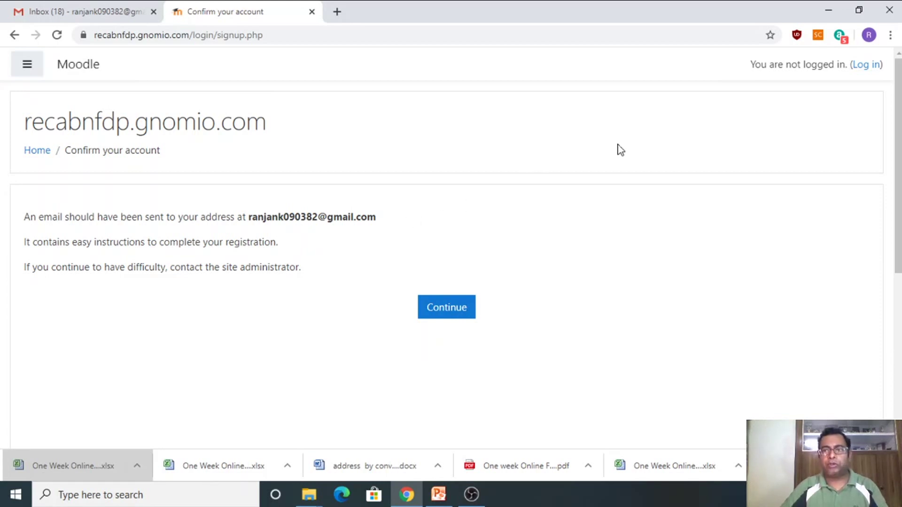
Step: In the Gmail inbox, open the gnomio account confirmation email and follow its confirm.php link
click(78, 17)
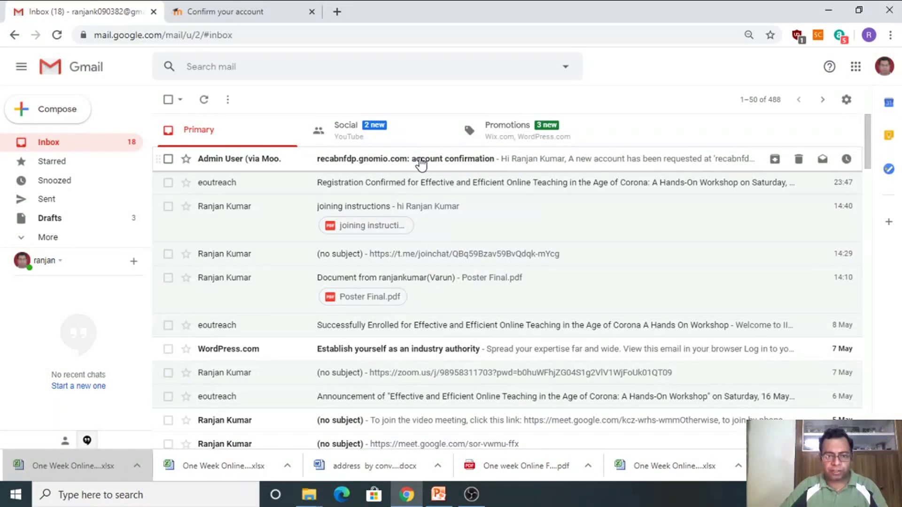
click(418, 163)
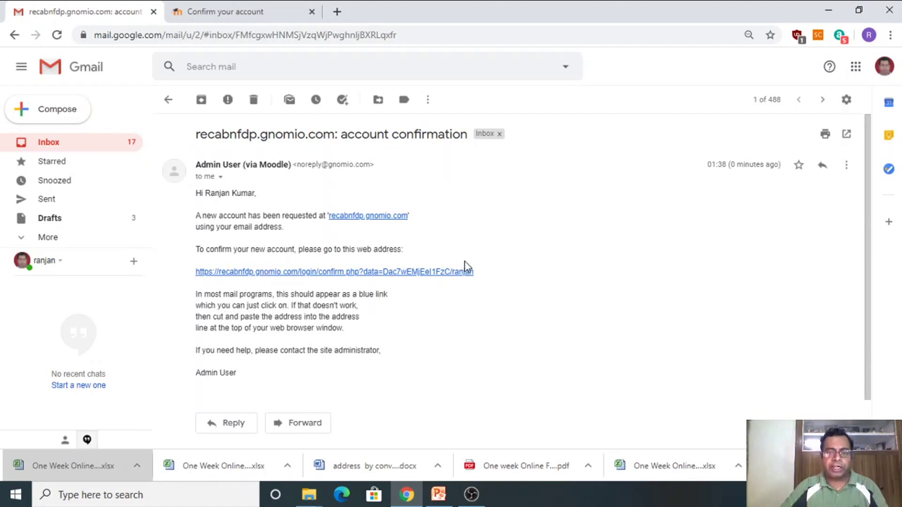
click(324, 272)
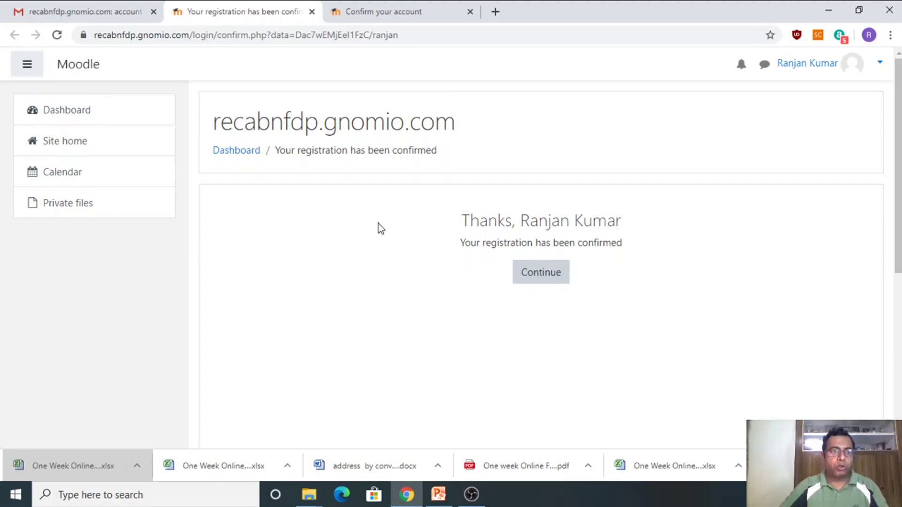
Step: Go to Site home and bring the Available courses list, with the ICT Tools course, into view
click(69, 153)
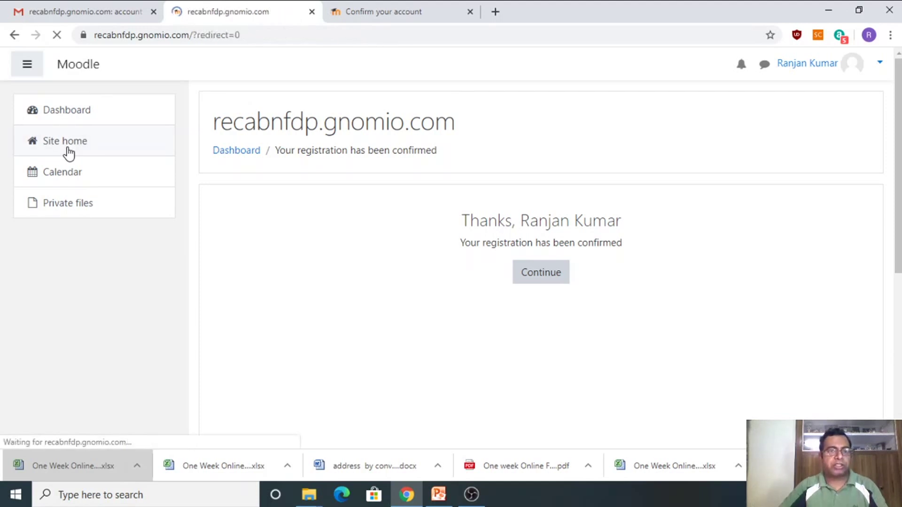
scroll(432, 217, down, 6)
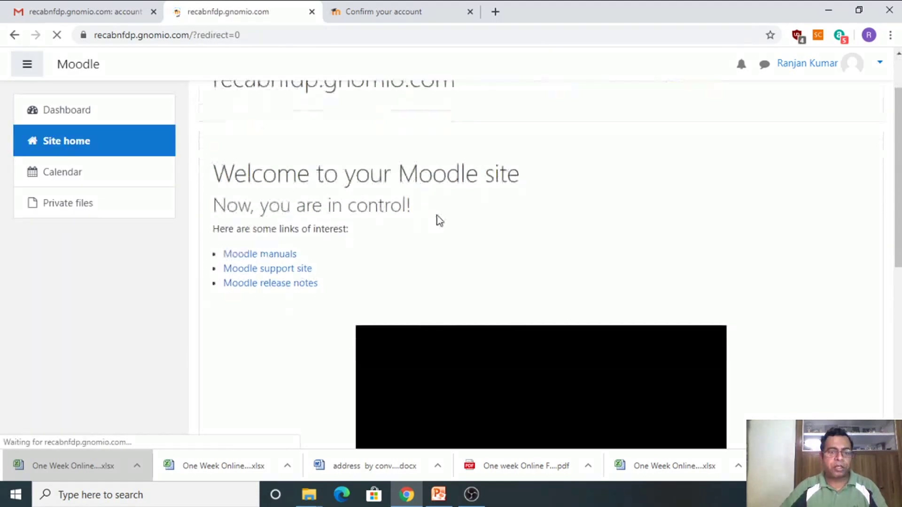
scroll(439, 214, down, 3)
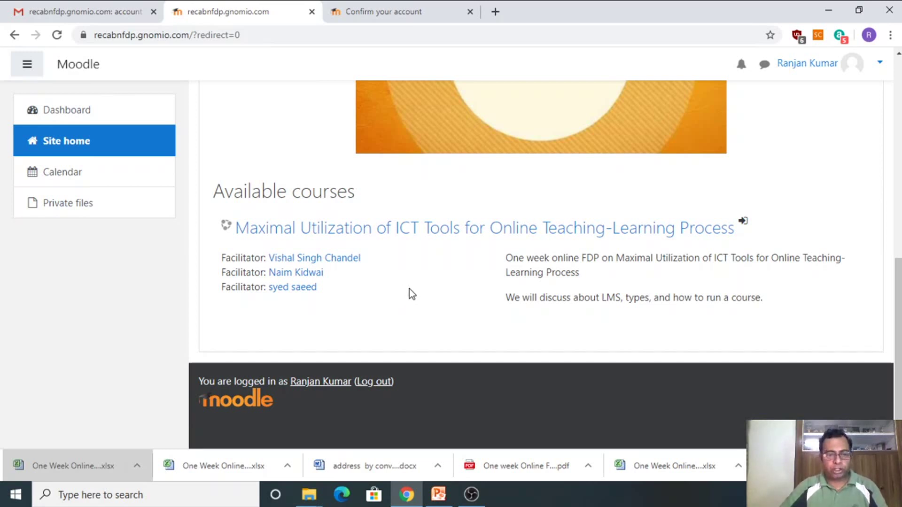
Step: Open the ICT Tools course from Available courses and self-enrol with Enrol me
click(458, 235)
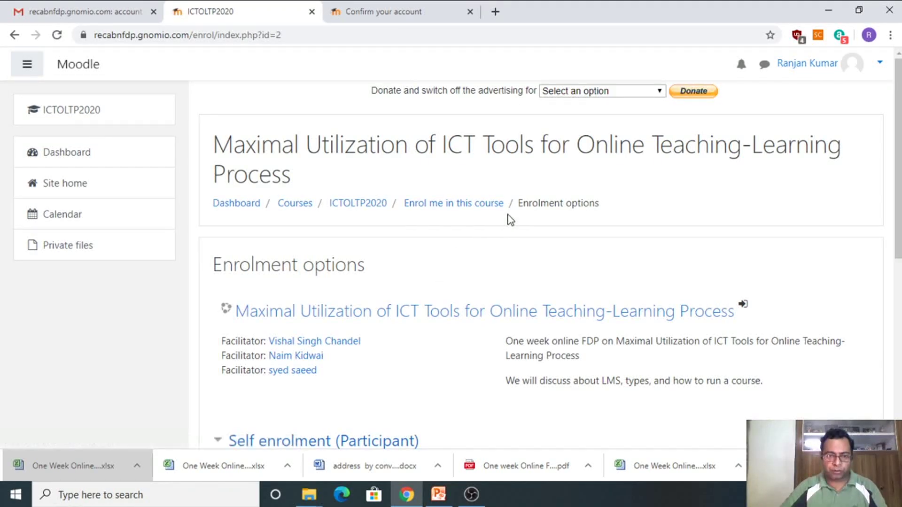
scroll(511, 228, down, 4)
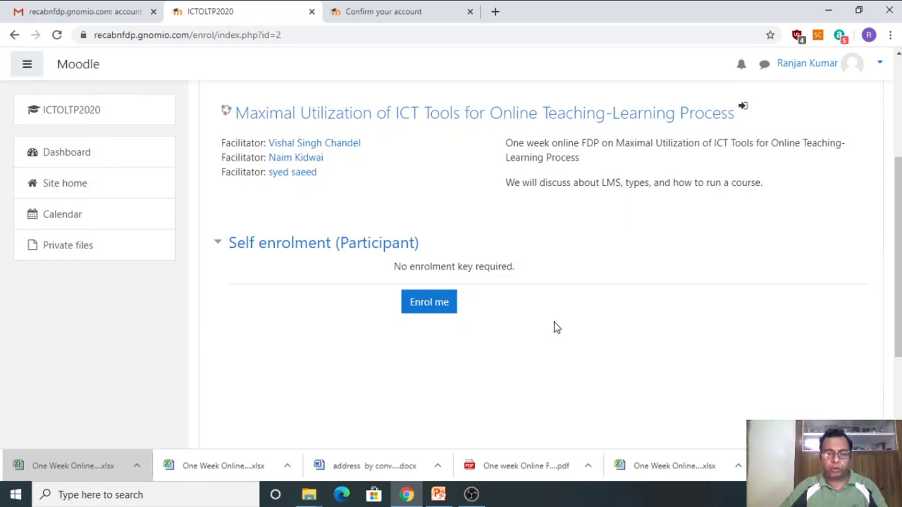
click(421, 304)
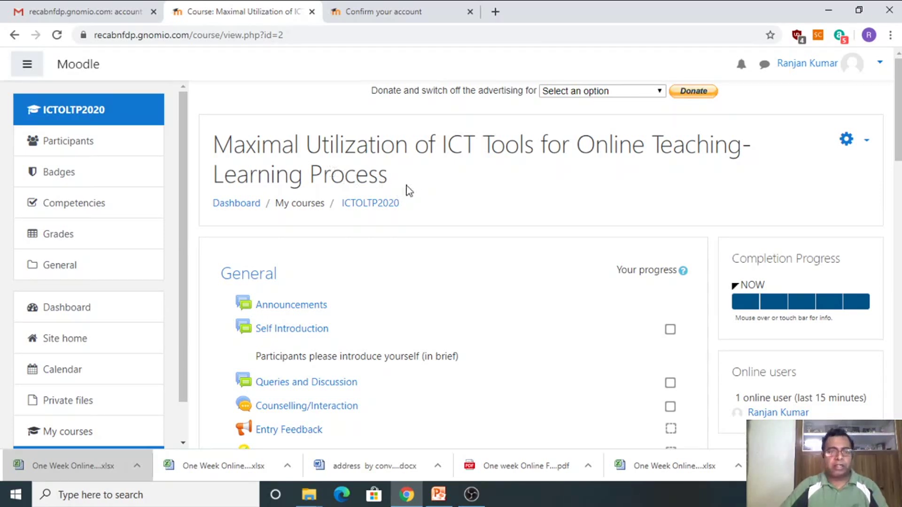
scroll(415, 191, down, 3)
scroll(415, 191, down, 5)
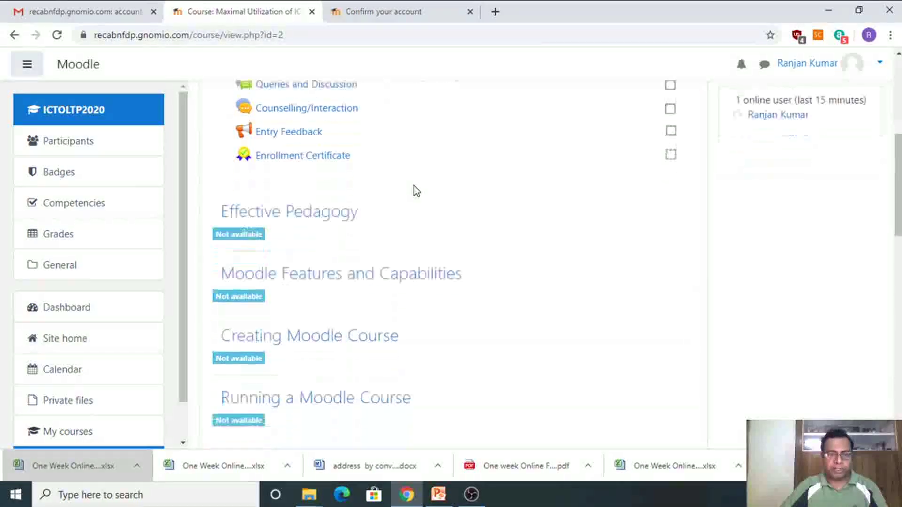
scroll(415, 192, up, 3)
scroll(414, 191, up, 2)
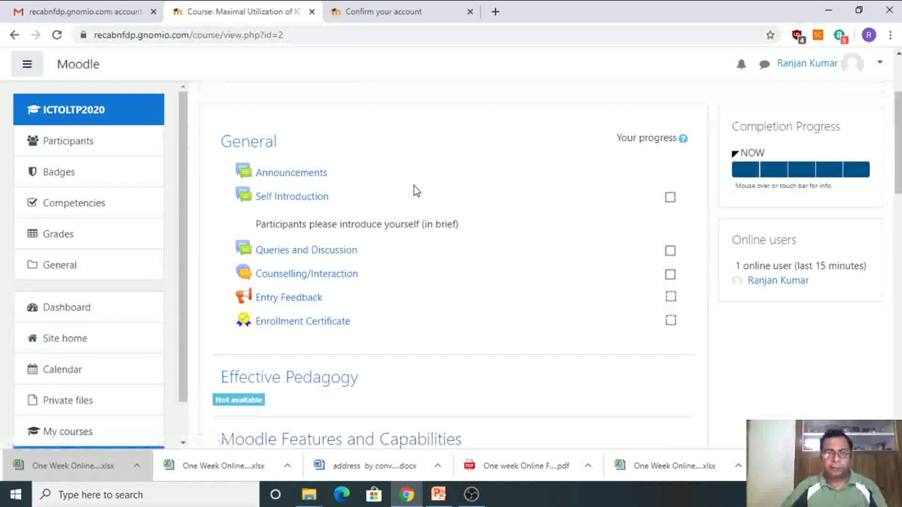